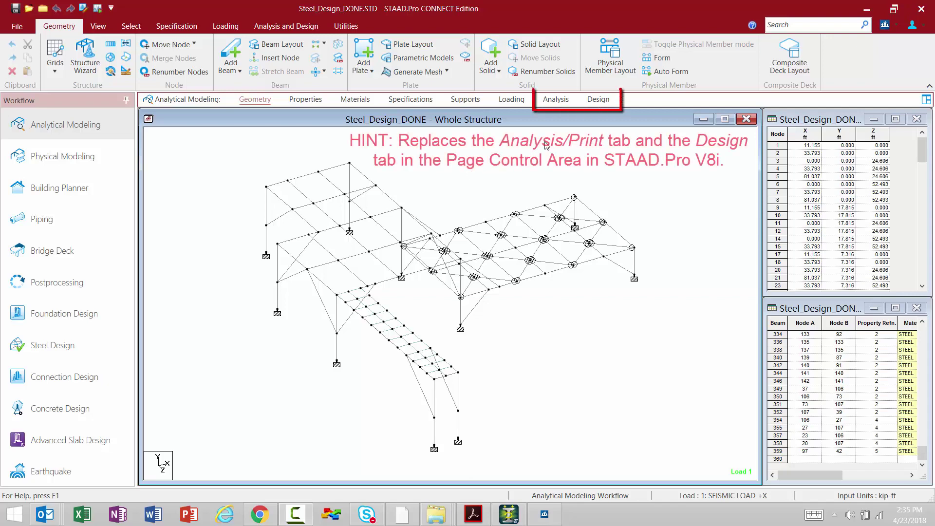
Review the model's analysis command list through to FINISH, and view the definable analysis types and print options without adding any
left_click(556, 101)
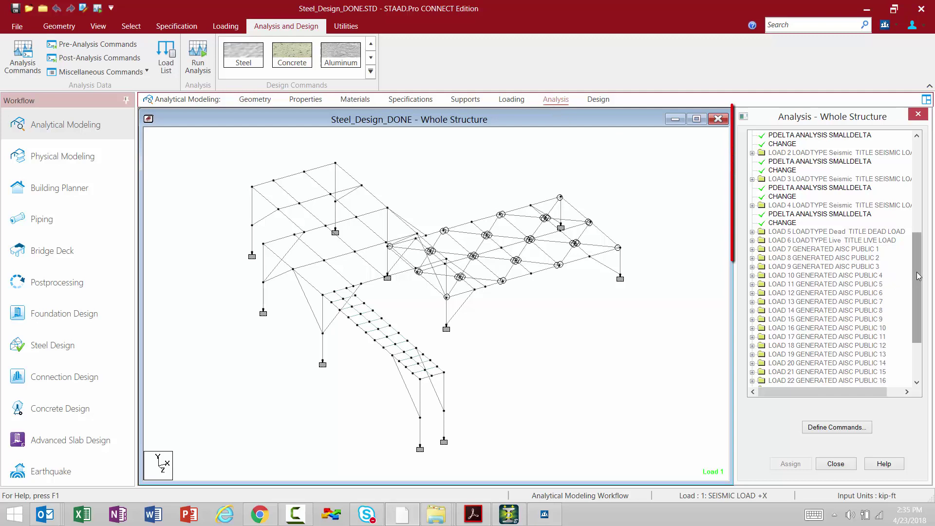
left_click_drag(917, 278, 919, 325)
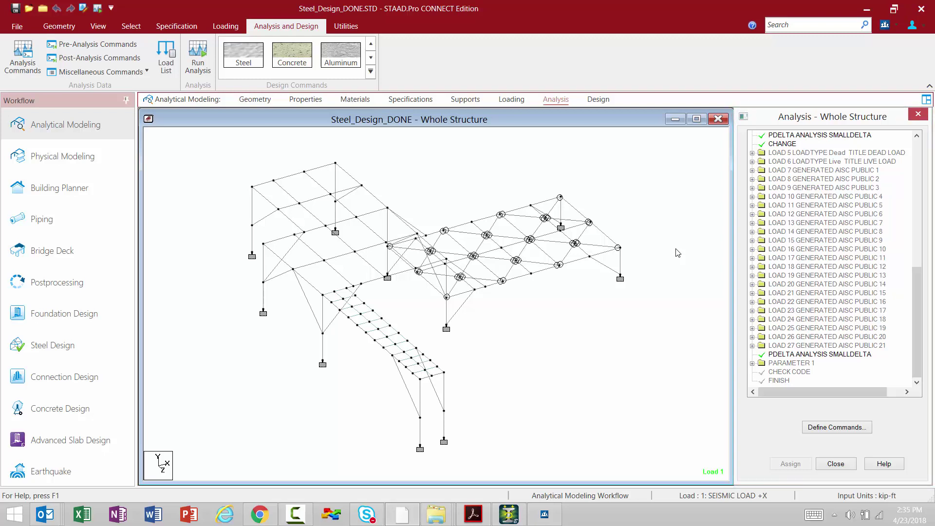
left_click(834, 428)
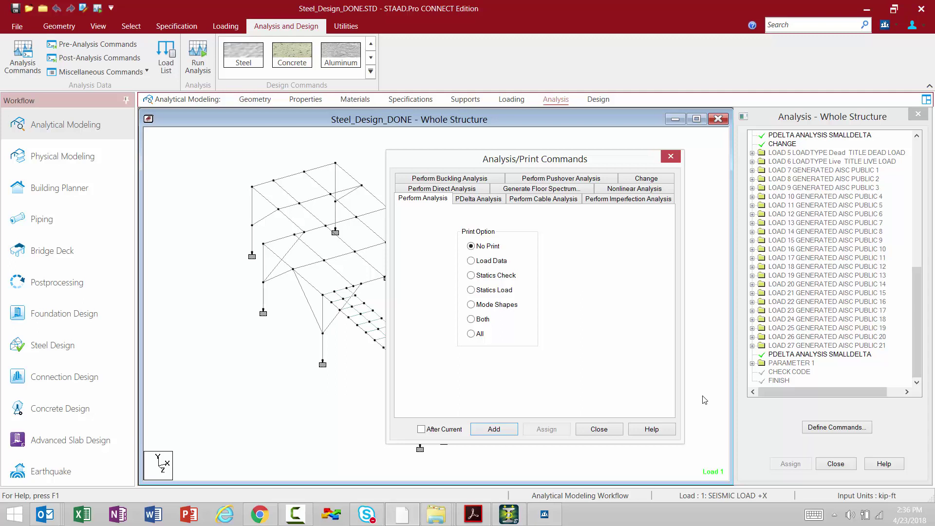
left_click(588, 430)
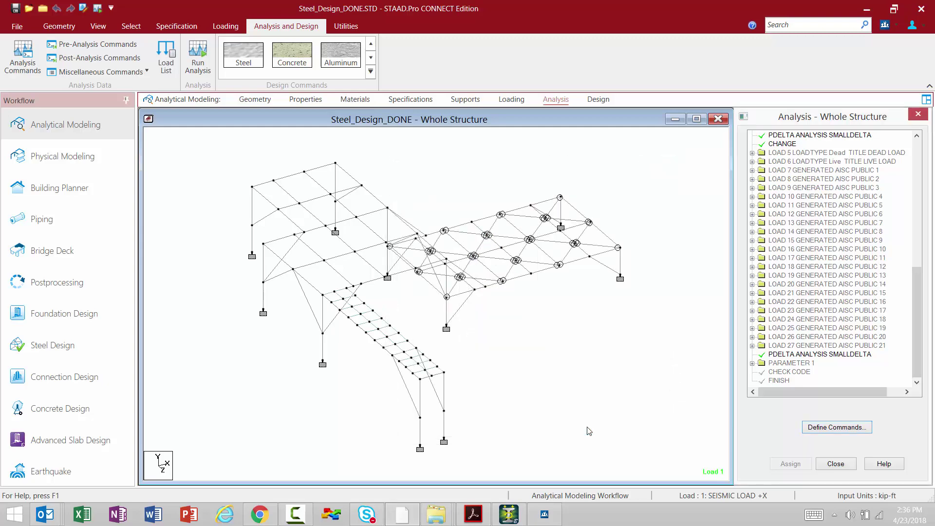
View the definable pre-analysis print commands, then close their definition dialog without adding any
left_click(102, 45)
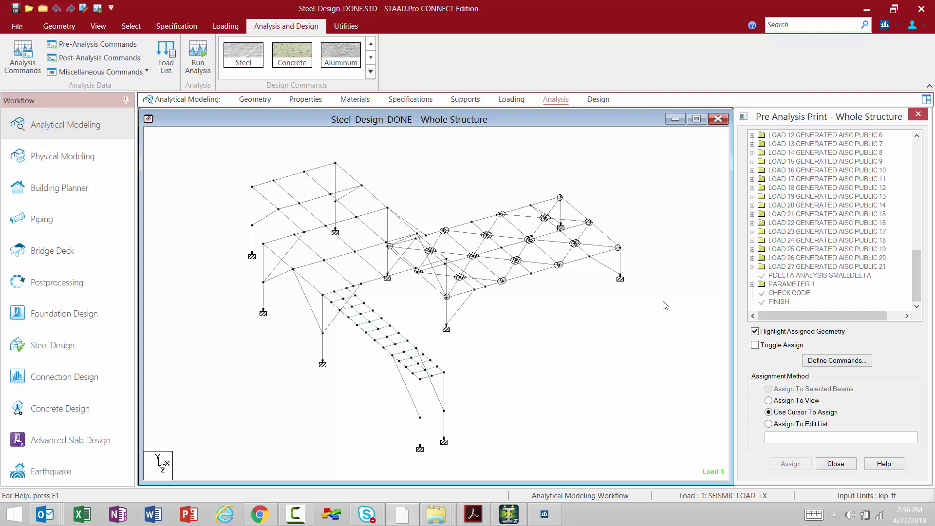
left_click(839, 362)
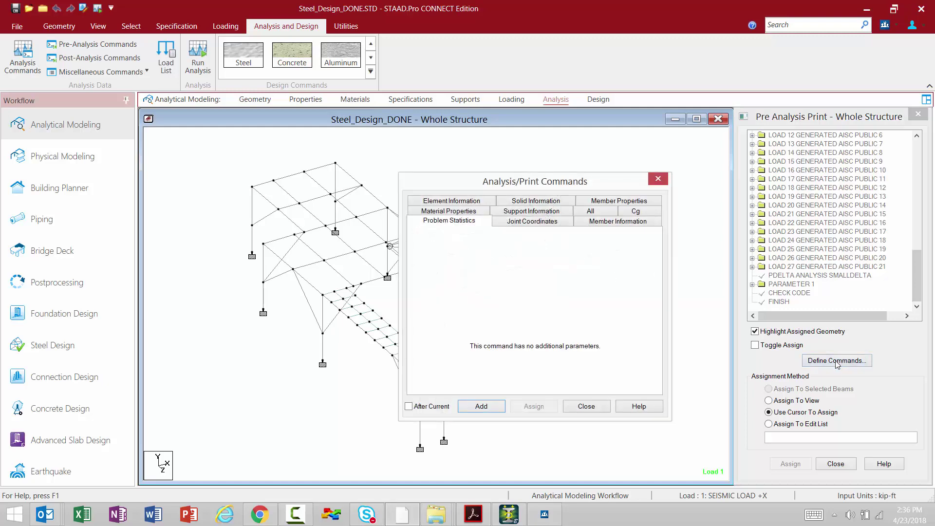
left_click(586, 406)
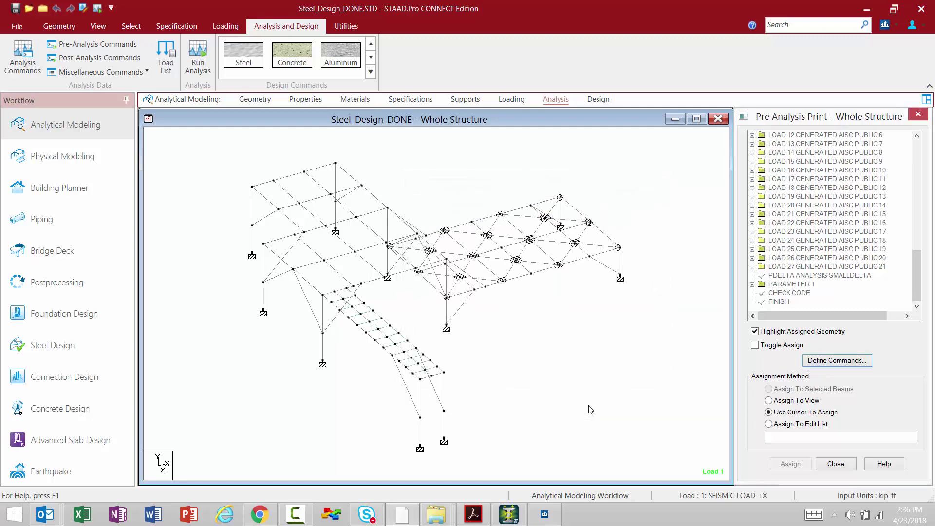
View the post-analysis print commands and the list of available miscellaneous commands
left_click(90, 58)
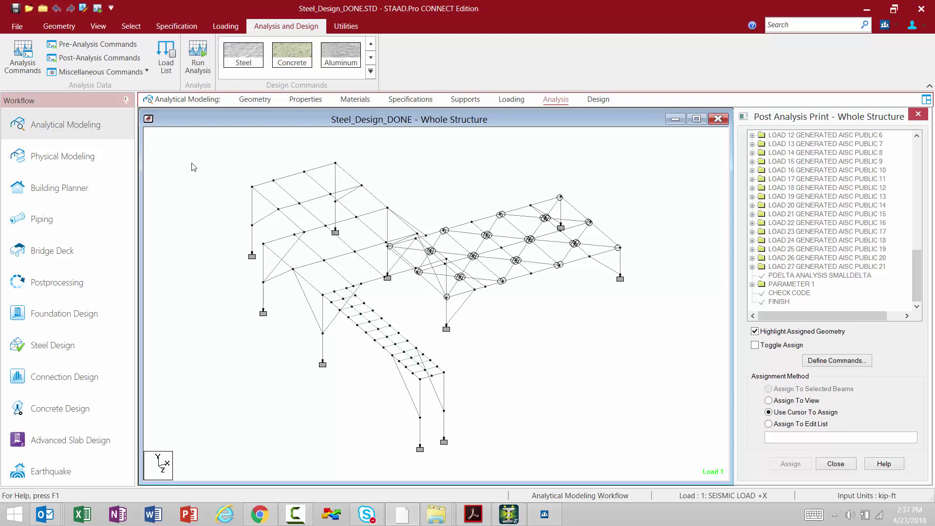
left_click(137, 76)
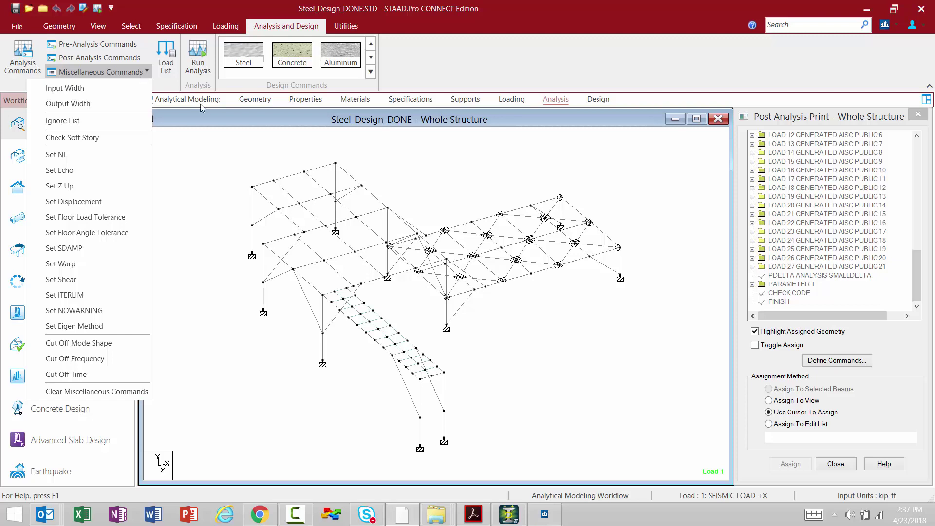
left_click(210, 118)
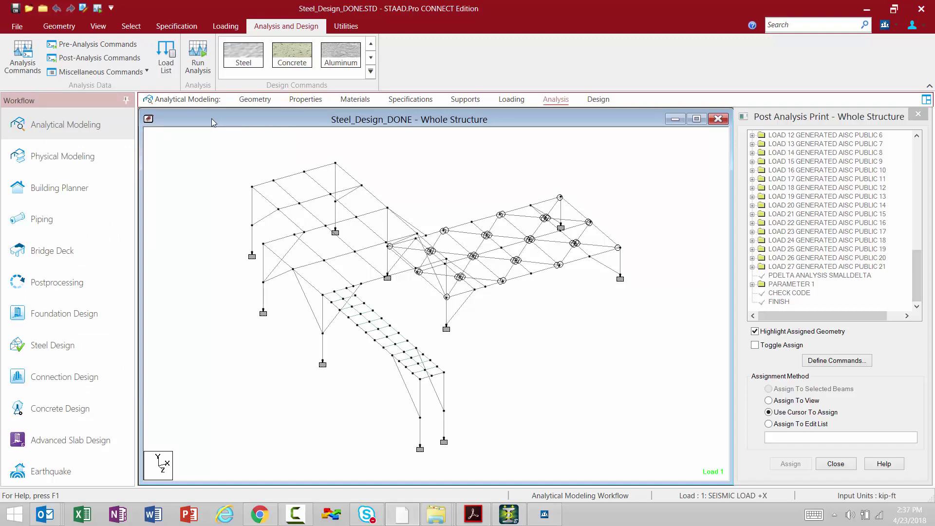
Show the design settings for concrete and aluminum, and return to the steel design settings
left_click(600, 101)
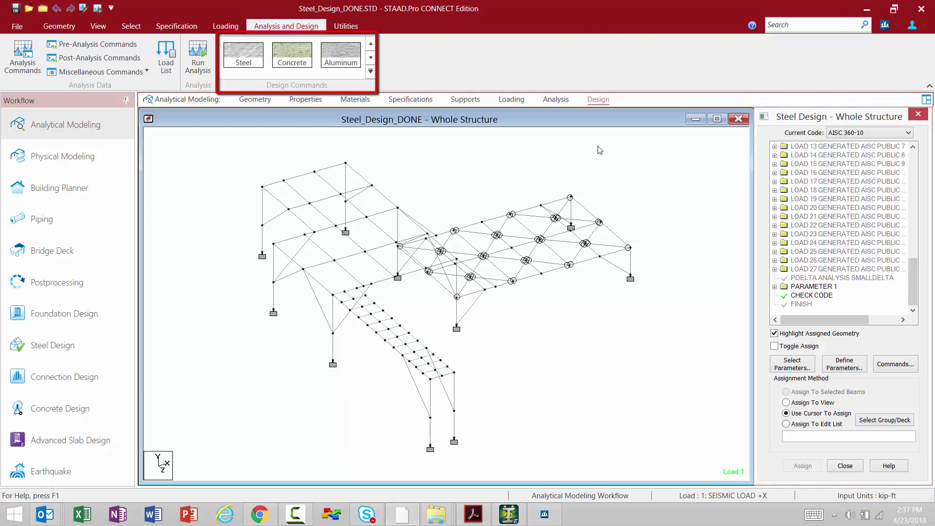
left_click(294, 68)
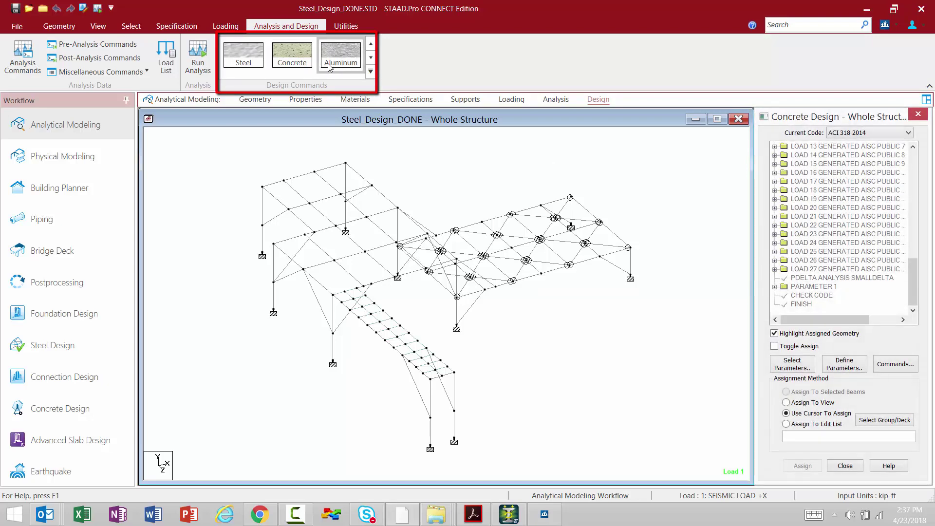
left_click(329, 67)
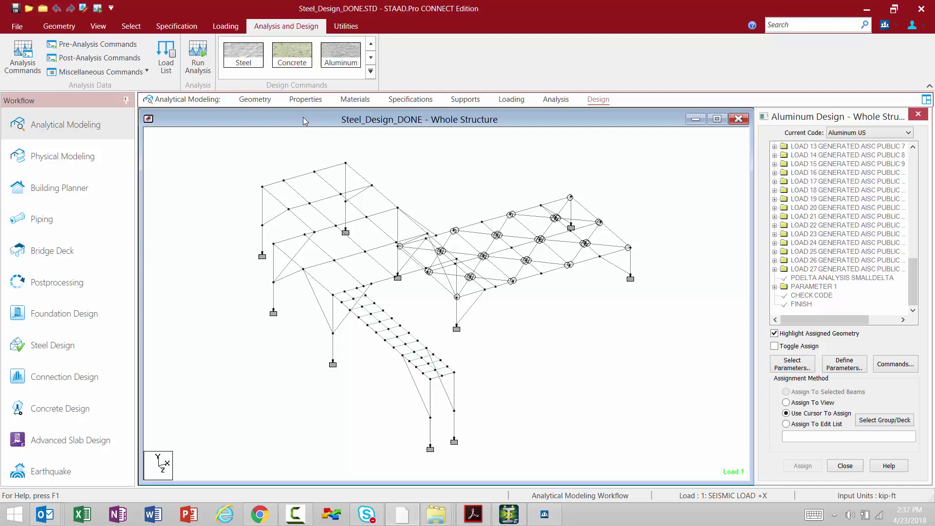
left_click(247, 69)
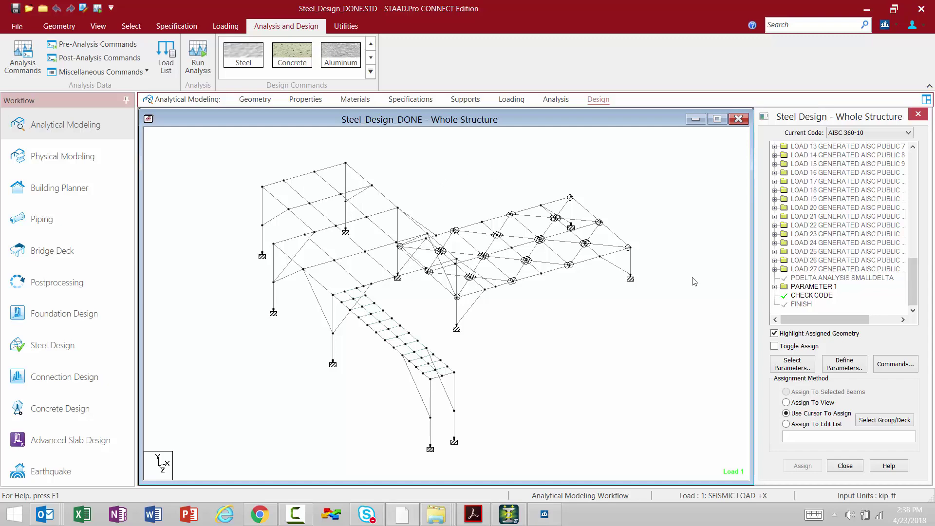
Look through the full list of definable steel design parameters from BEAM to WTYP without adding any
left_click(833, 369)
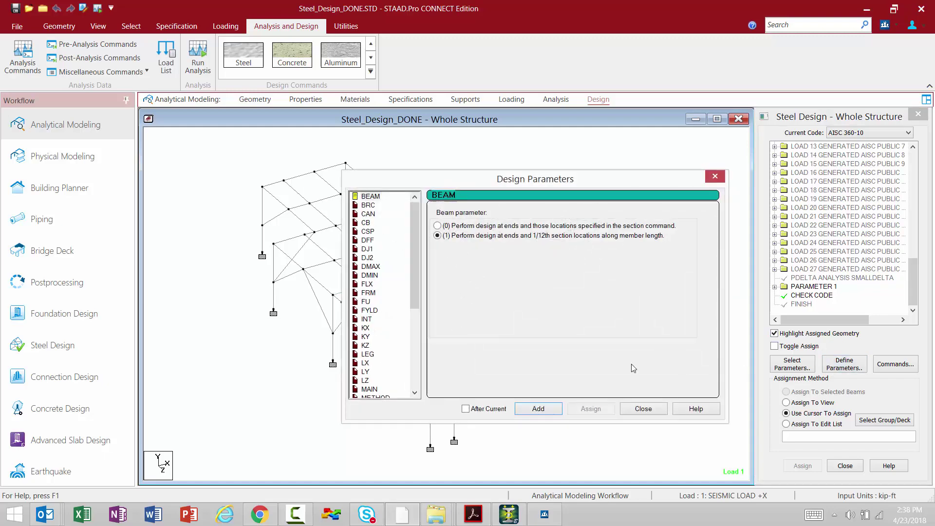
left_click_drag(418, 273, 417, 351)
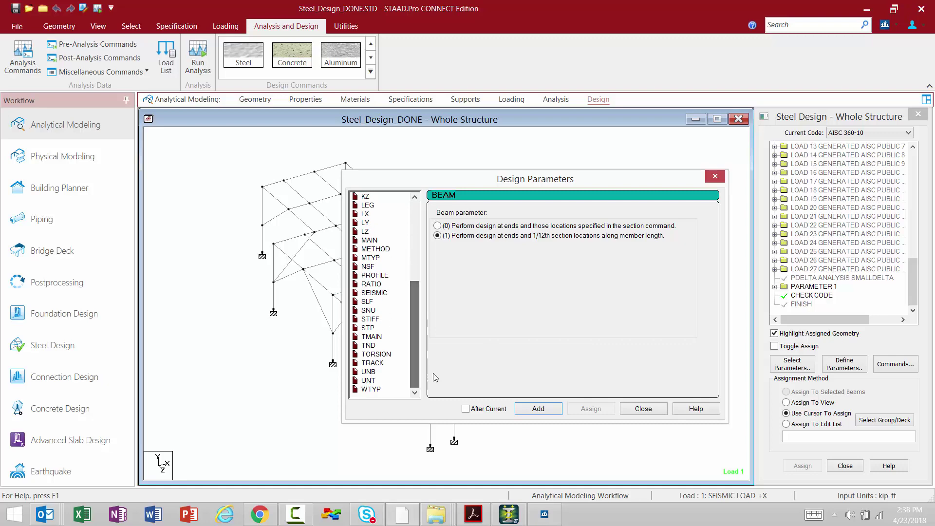
left_click(644, 408)
View the available steel design commands and the list of selectable steel design codes, keeping AISC 360-10
left_click(893, 365)
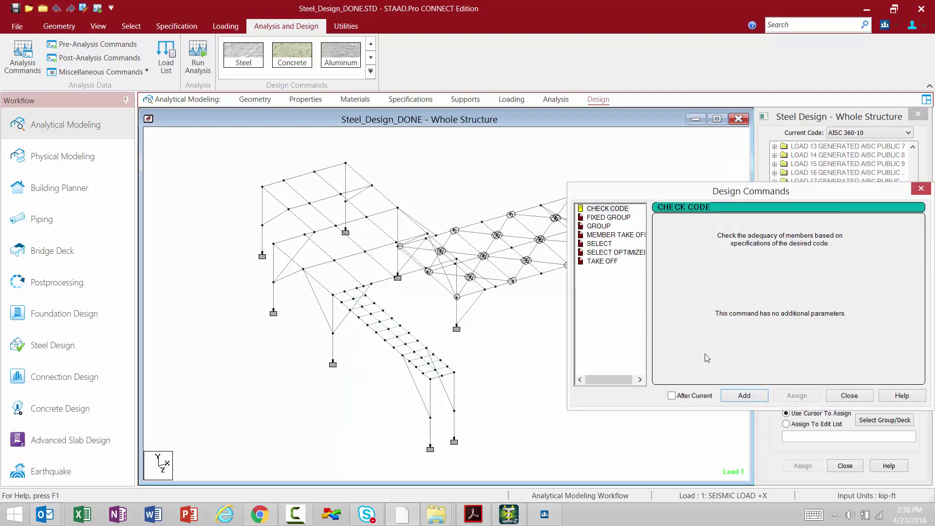
left_click(847, 395)
left_click(898, 134)
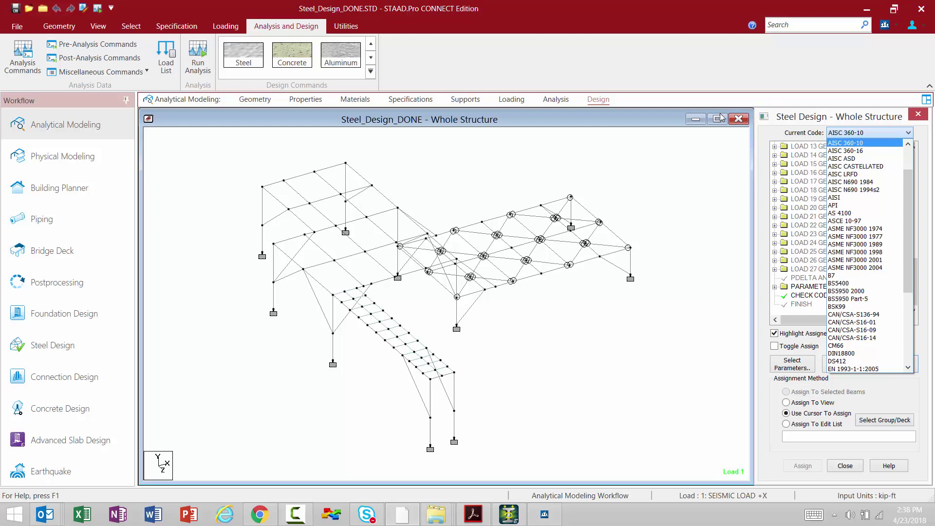
left_click(645, 114)
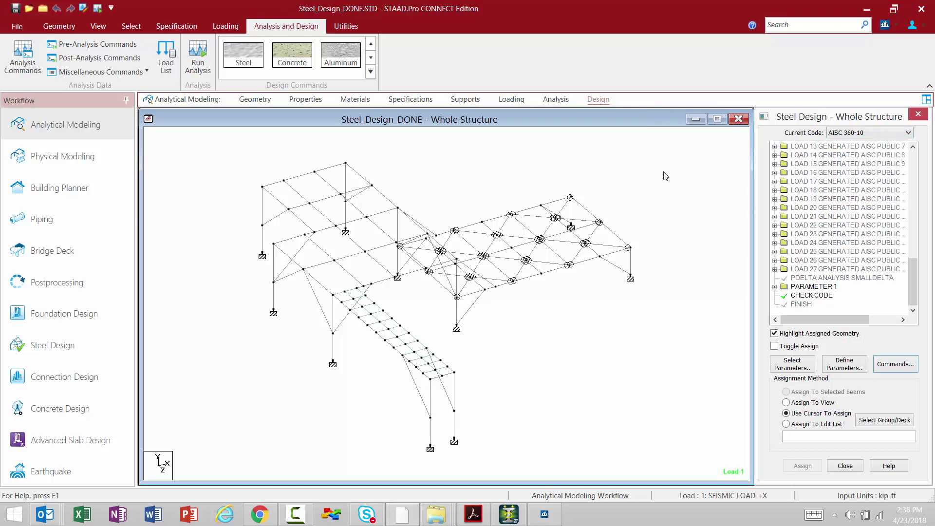
Check the structure for overlapping collinear beams and dismiss the report
left_click(347, 27)
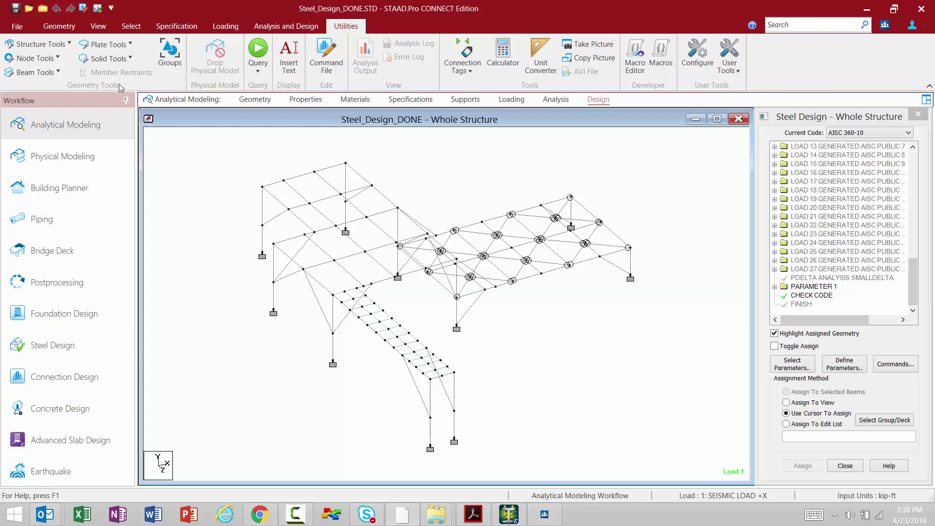
left_click(58, 73)
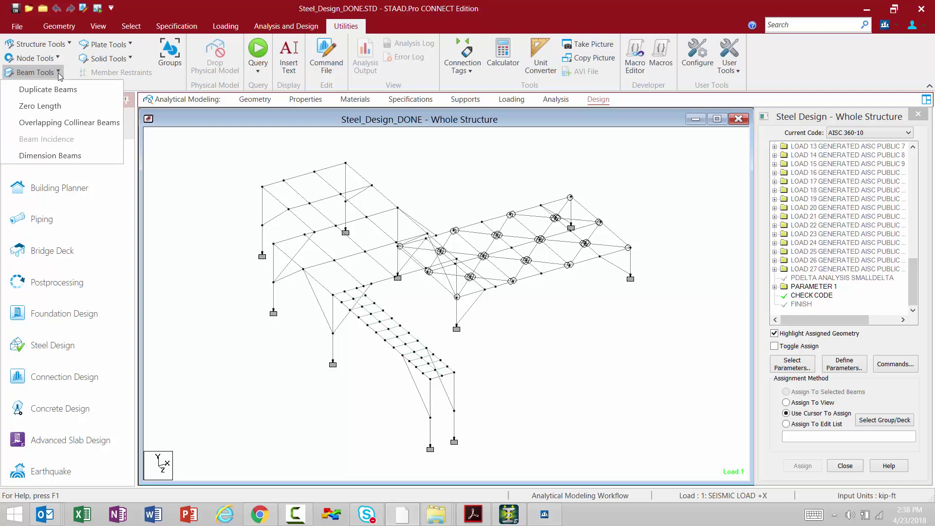
left_click(52, 121)
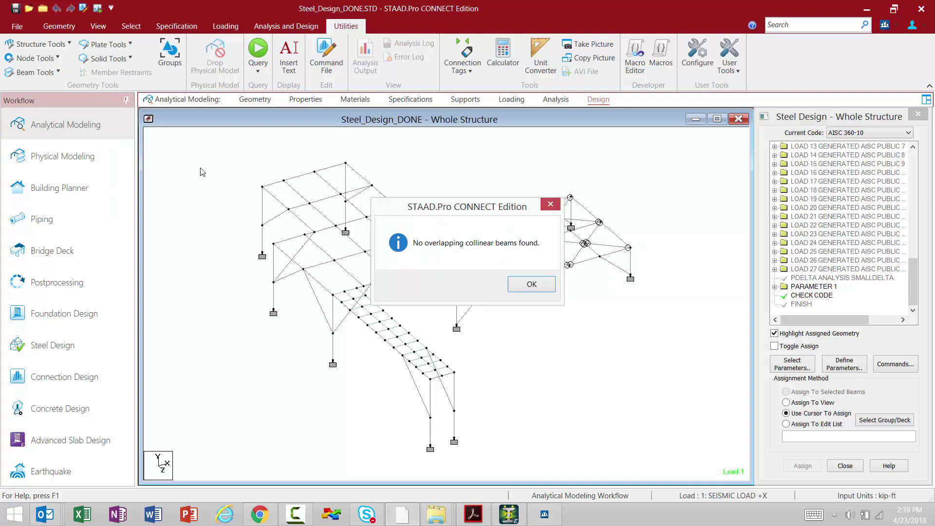
left_click(531, 284)
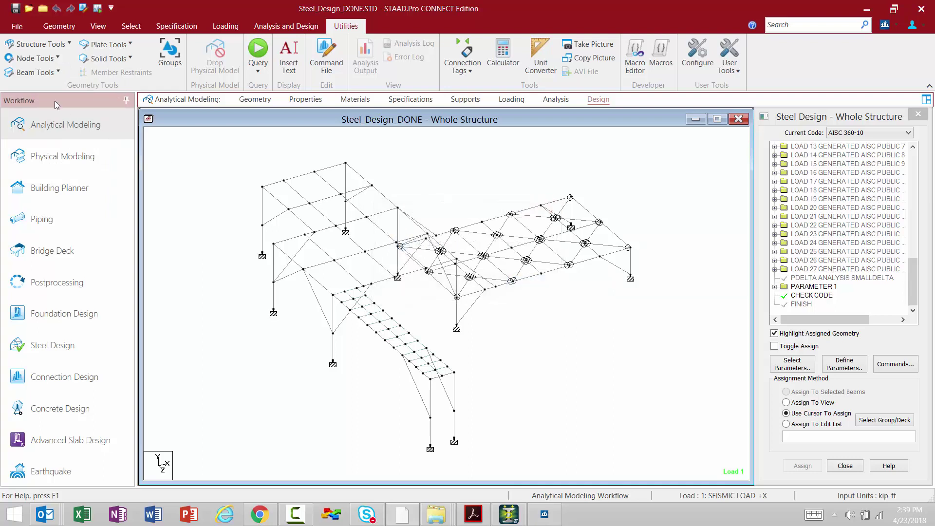
Check the structure for orphan nodes and dismiss the report
left_click(35, 58)
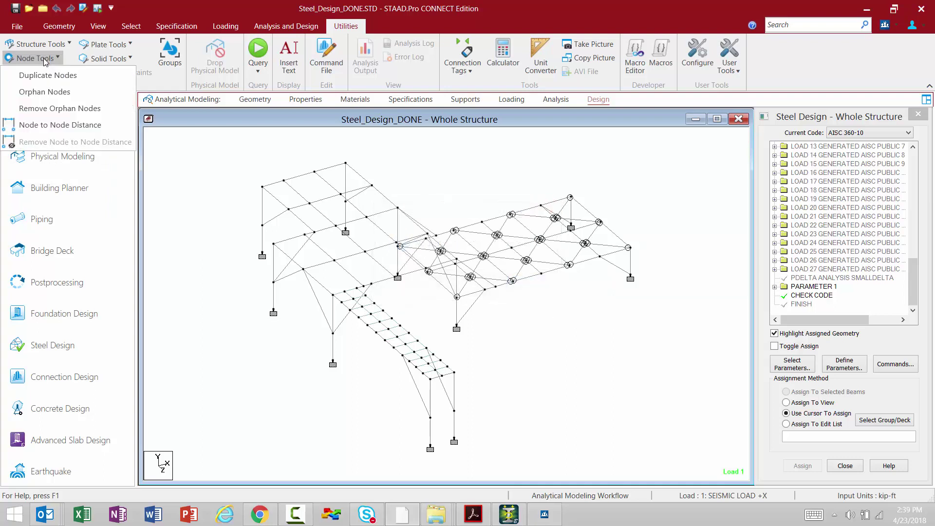
left_click(45, 92)
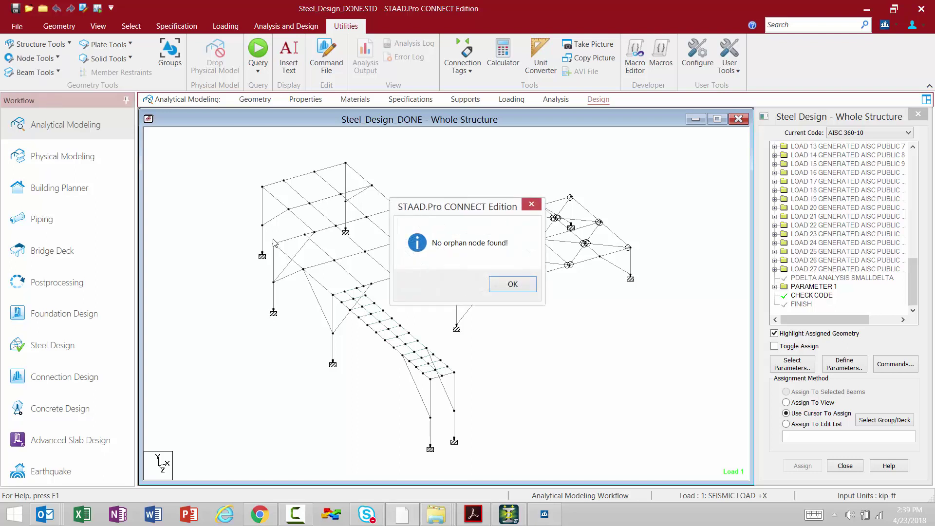
left_click(517, 285)
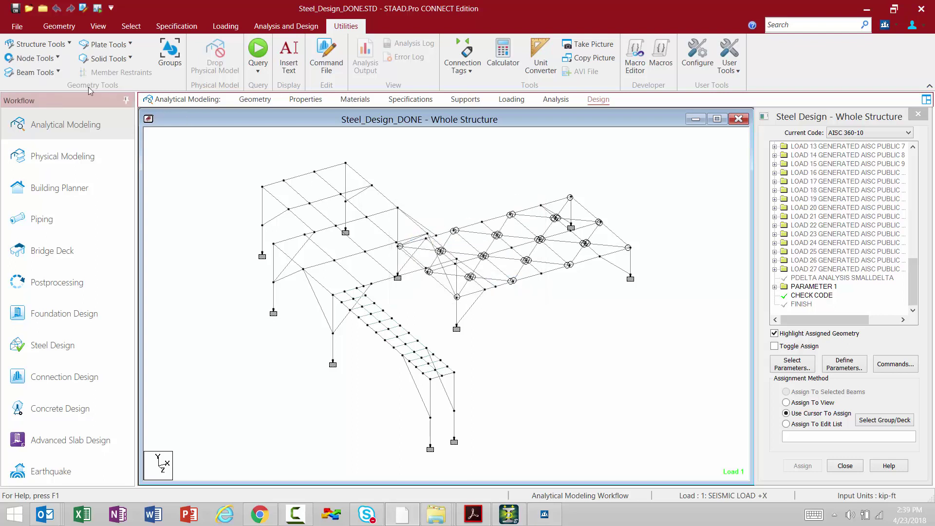
Measure the node-to-node distance from a mid-edge node to the end corner of the braced deck's front edge, and remove the dimension
left_click(44, 59)
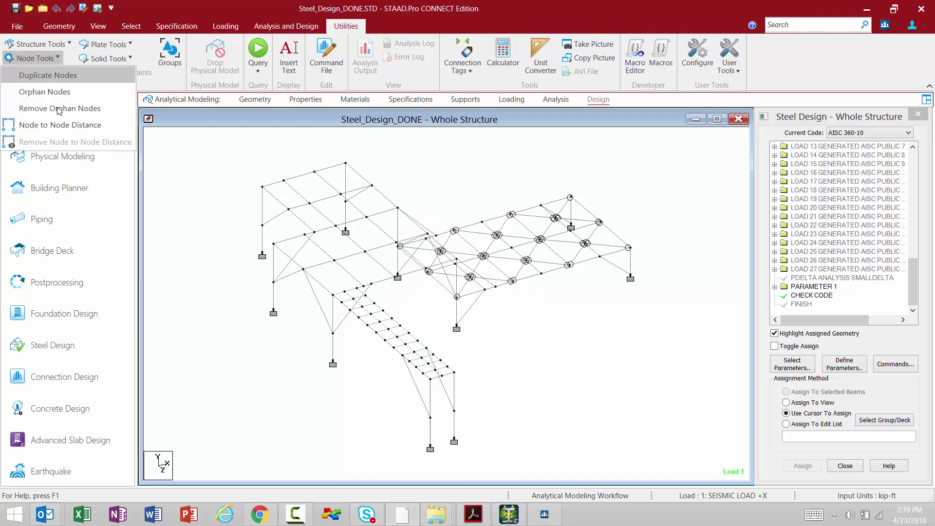
left_click(55, 126)
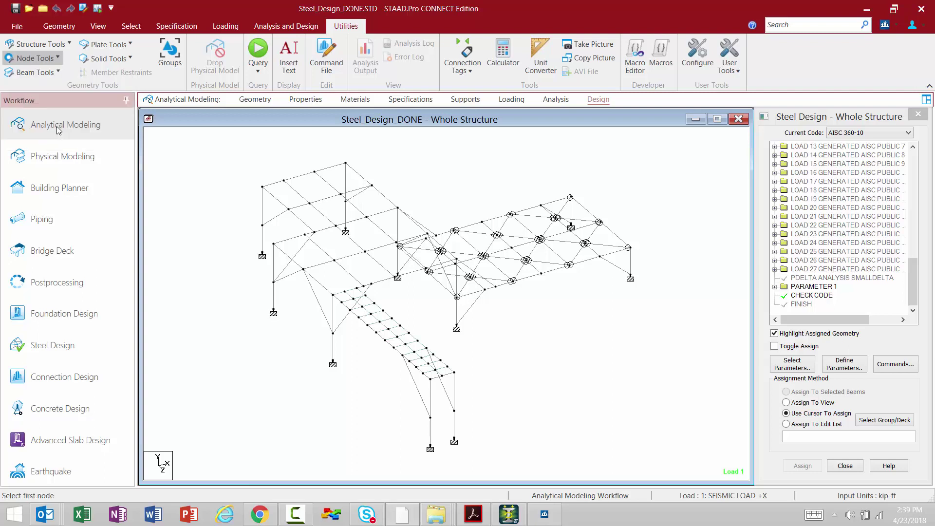
left_click(541, 273)
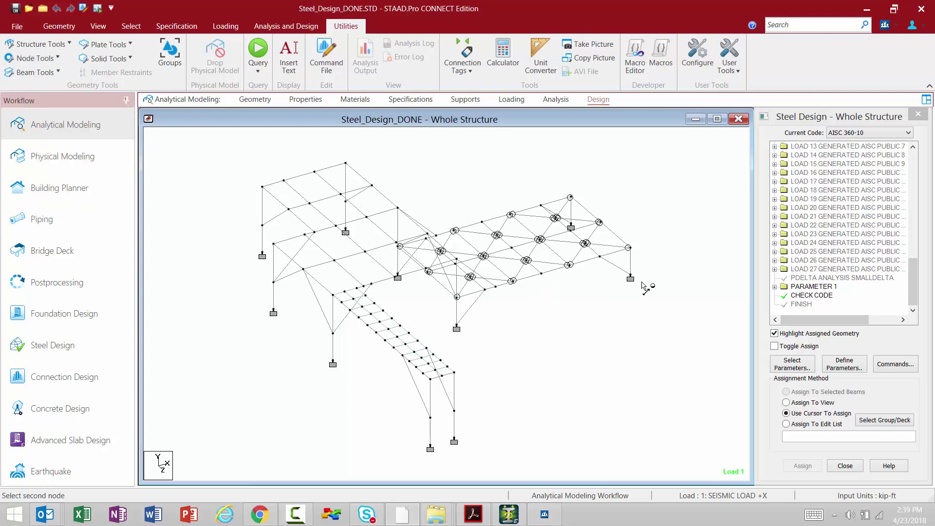
left_click(629, 248)
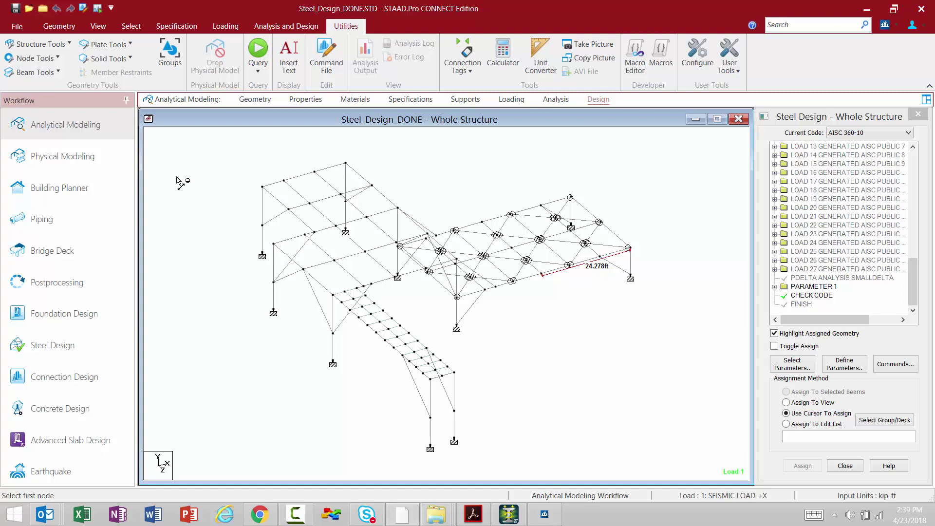
left_click(37, 59)
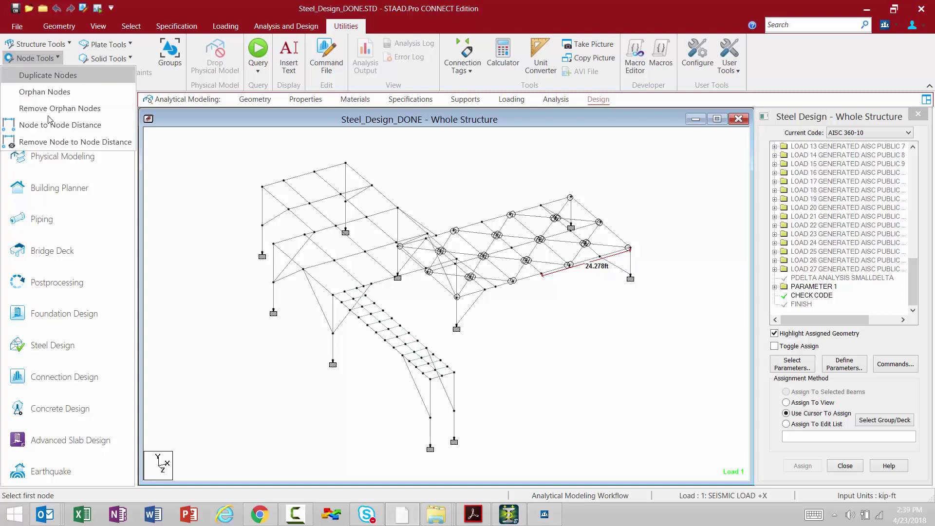
left_click(48, 141)
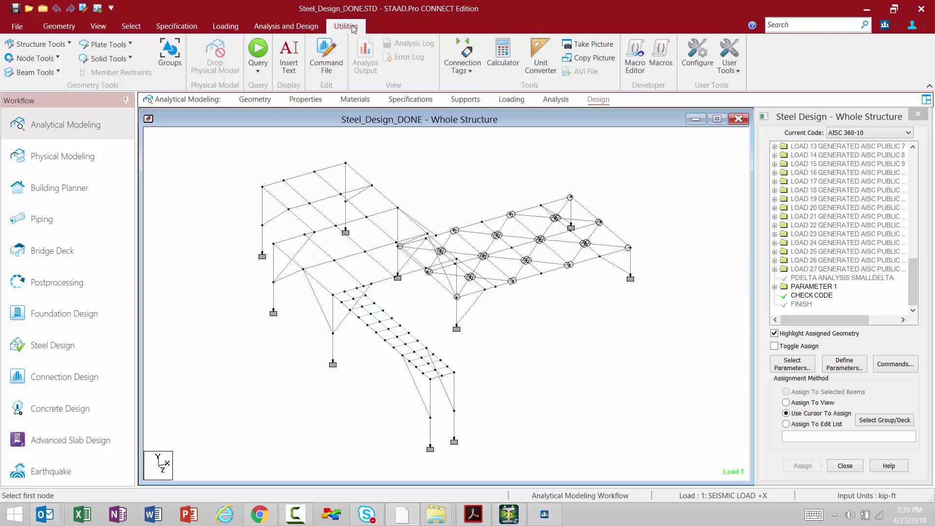
Open the model's command file in the editor and go to the PARAMETER 1 design section
left_click(331, 64)
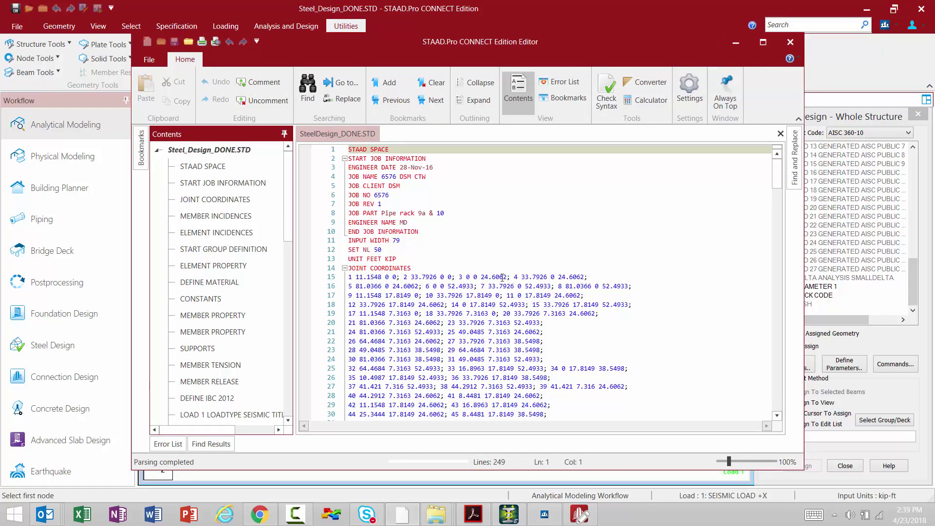
left_click_drag(284, 230, 284, 362)
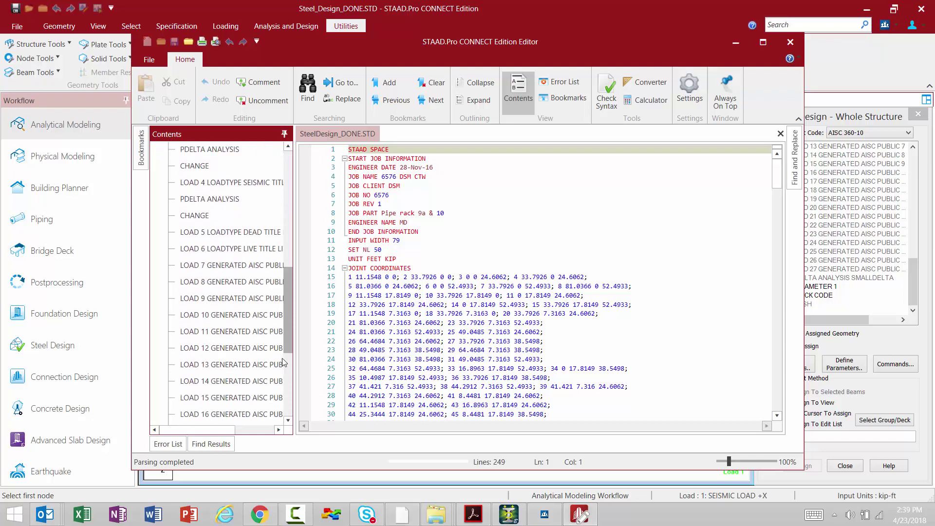
scroll(284, 362, "down", 4)
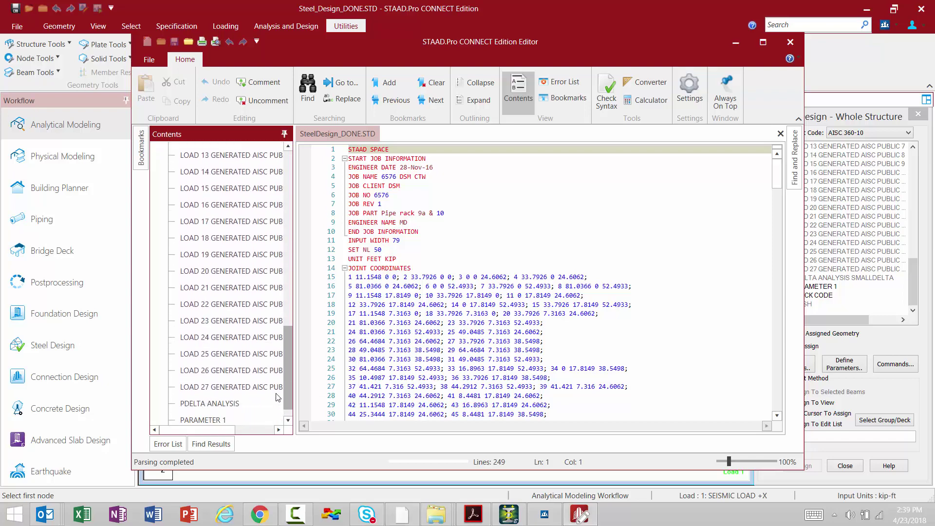
left_click(233, 361)
left_click(376, 359)
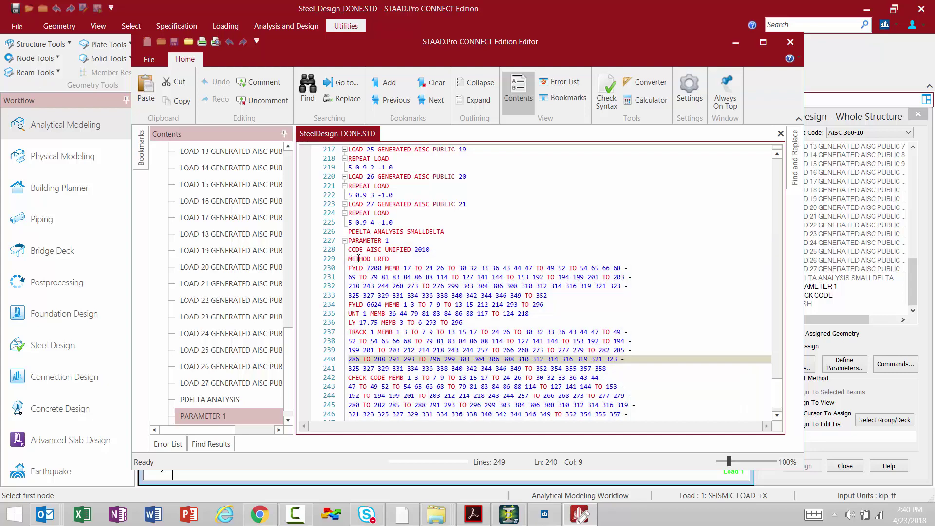
Comment out the METHOD LRFD and two FYLD commands under PARAMETER 1, uncomment them again, and close the command file editor
left_click_drag(349, 259, 540, 305)
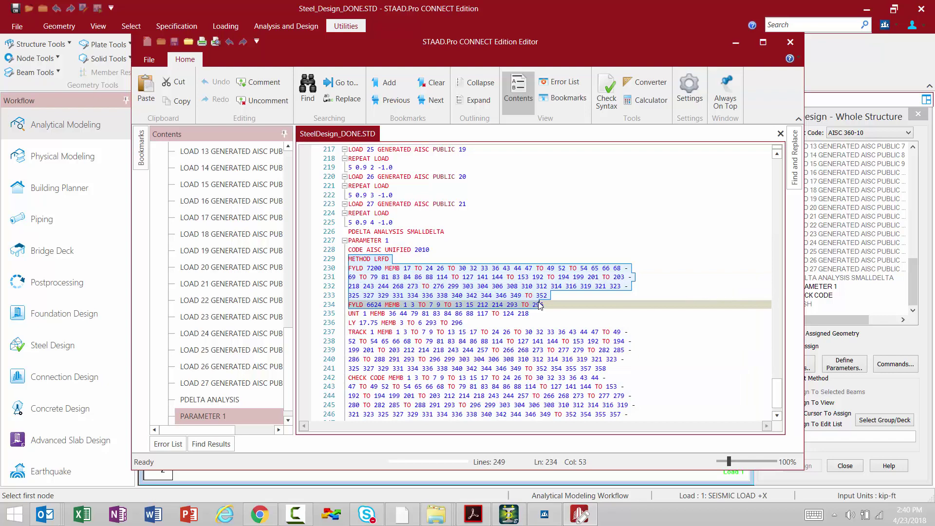
left_click(252, 83)
left_click(253, 101)
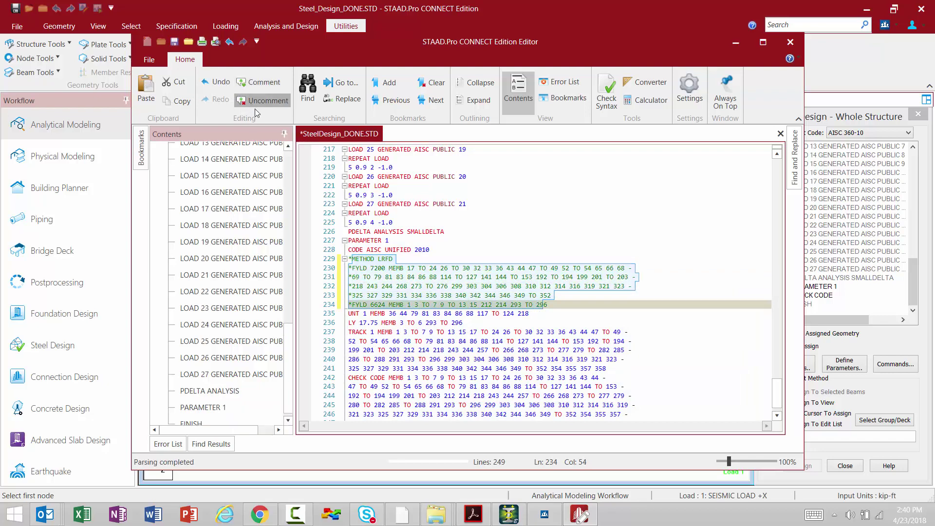
left_click(515, 245)
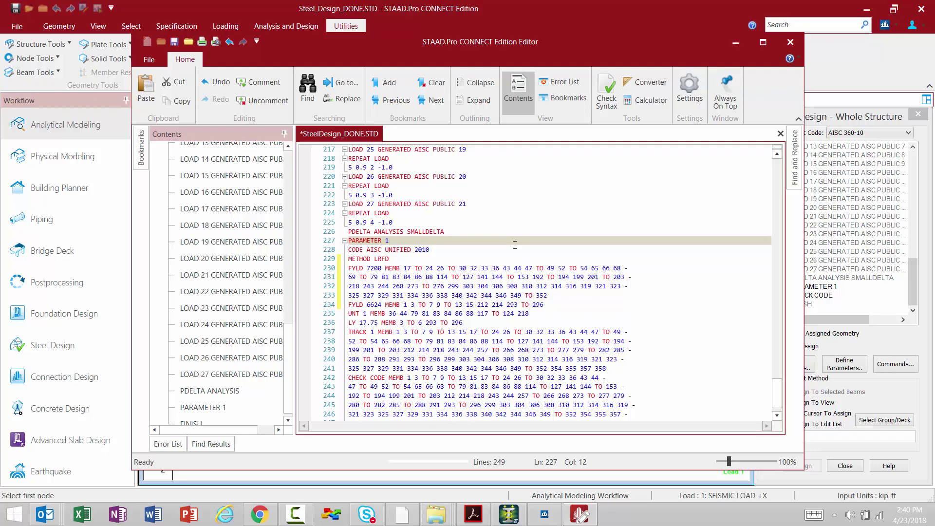
left_click(790, 42)
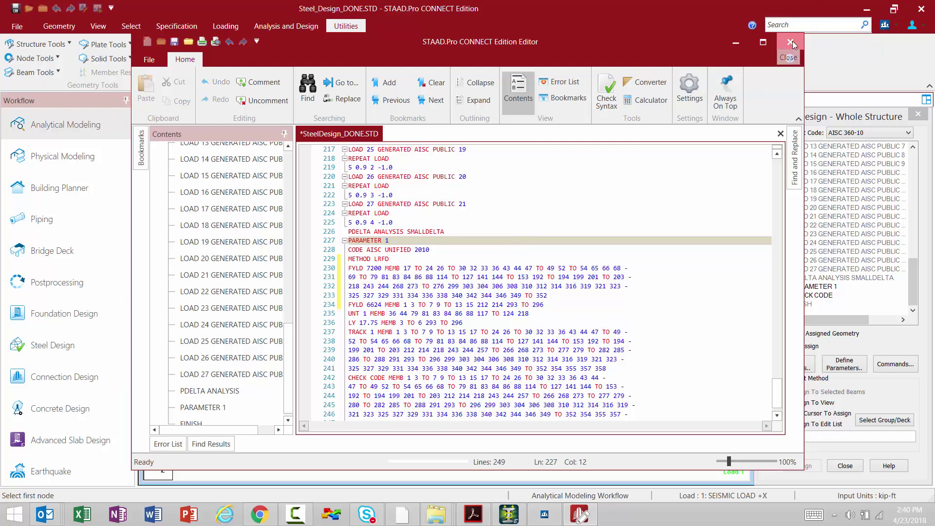
left_click(479, 277)
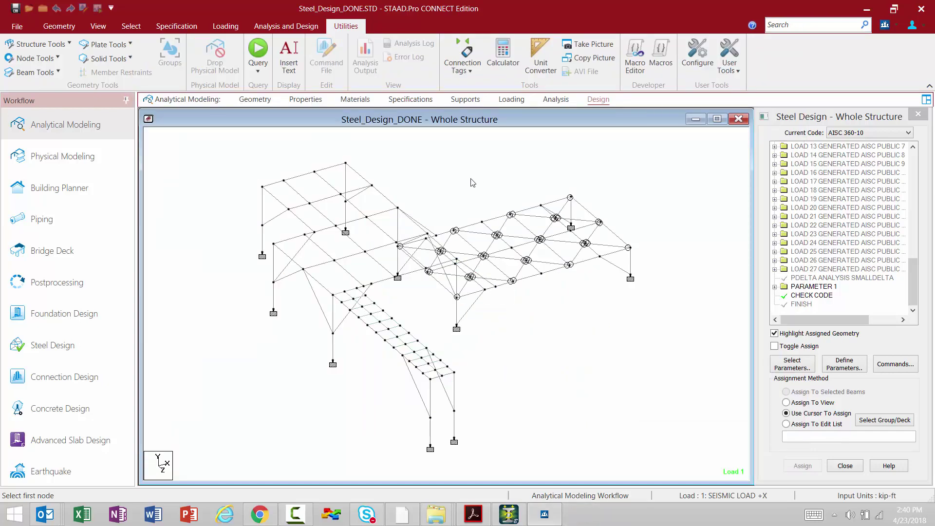
Run the analysis and design of the structure and finish with the Stay in Modeling Mode option
left_click(288, 26)
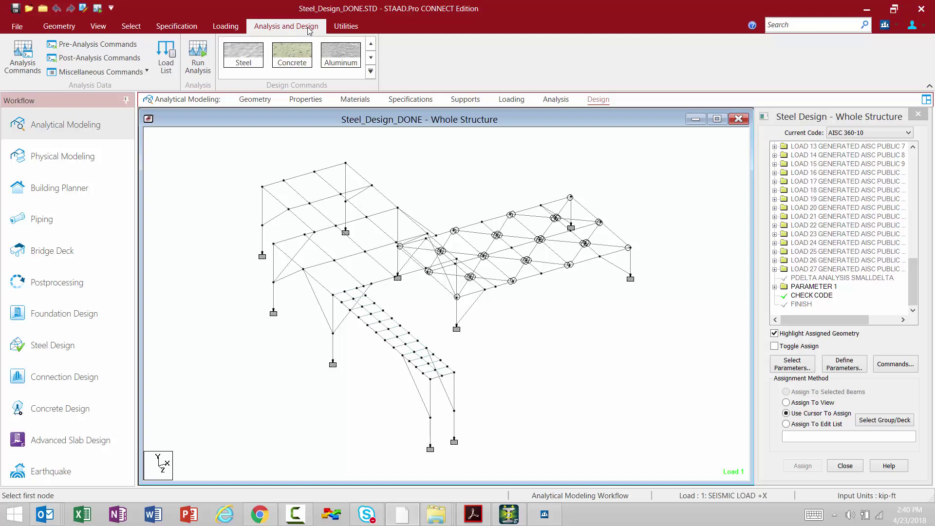
left_click(197, 65)
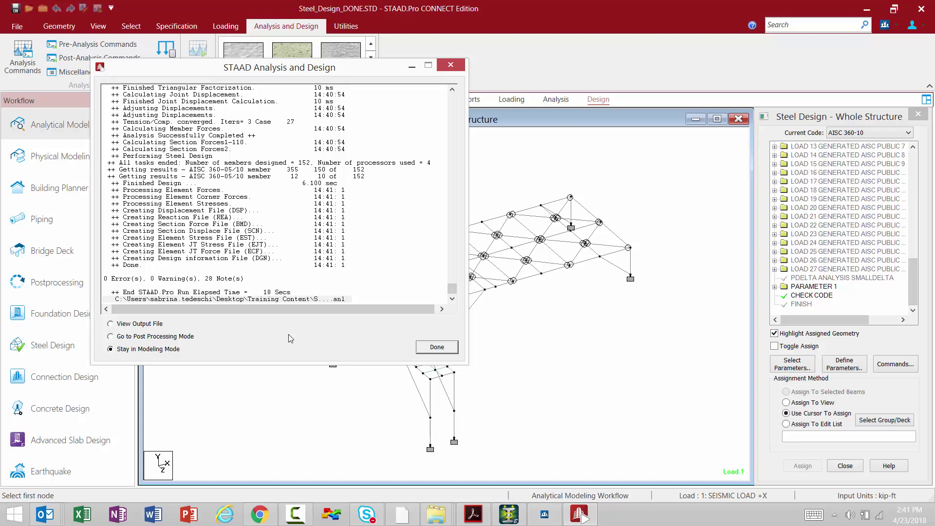
left_click(435, 347)
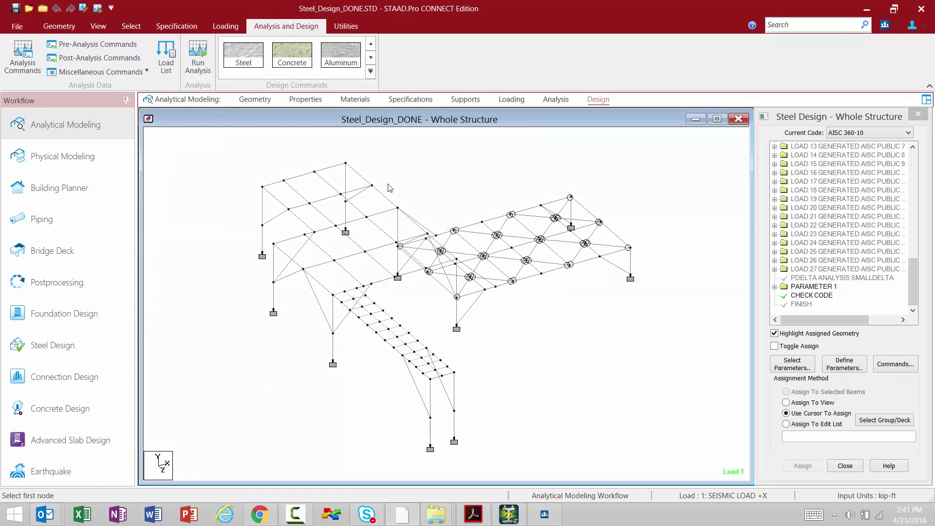
View the analysis output file of the completed run and close the viewer
left_click(350, 23)
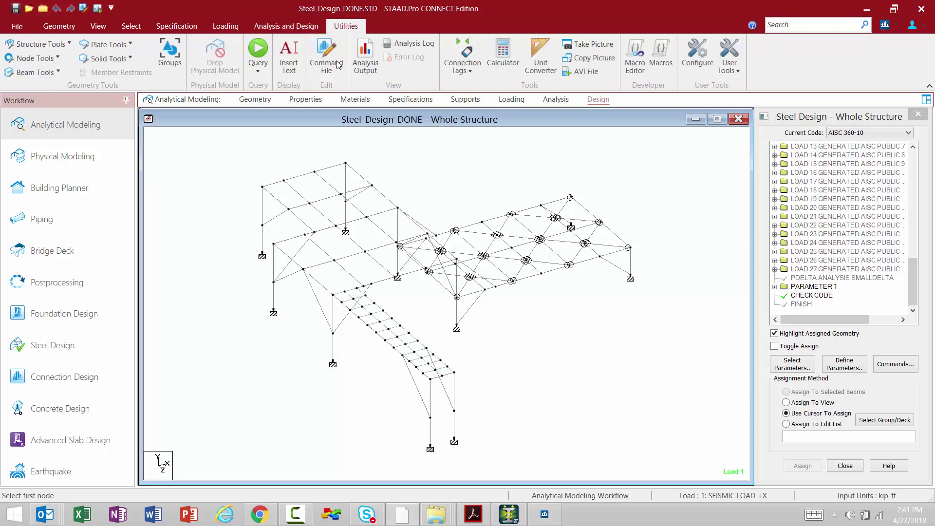
mouse_move(267, 185)
left_click(365, 60)
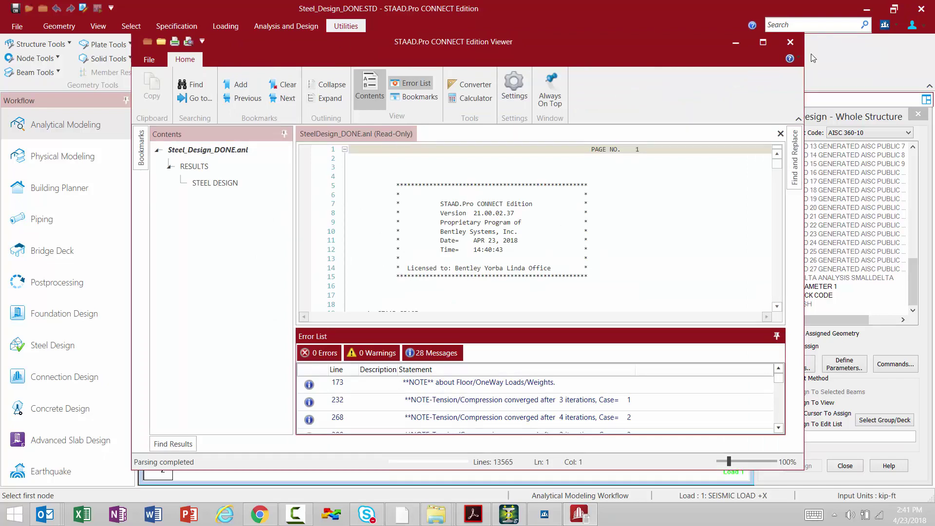
left_click(790, 43)
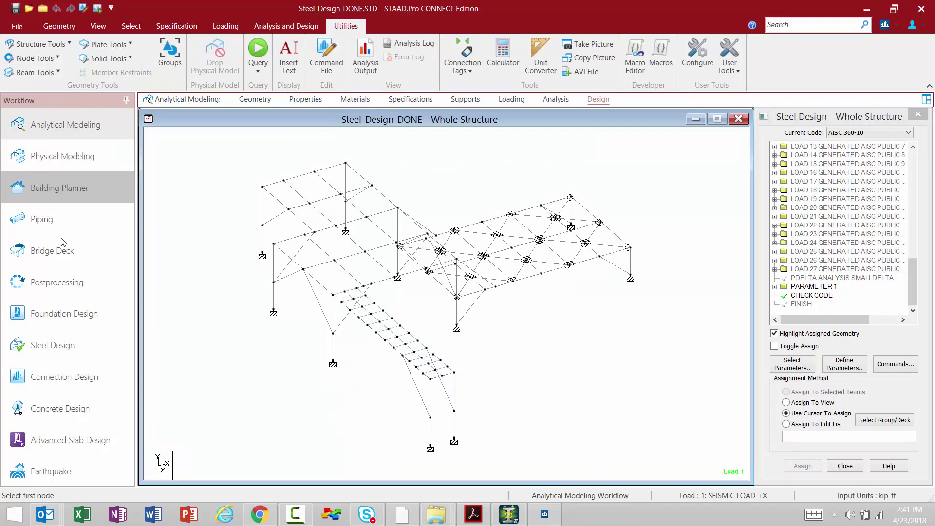
Switch to the Postprocessing workflow for the analyzed structure
left_click(55, 288)
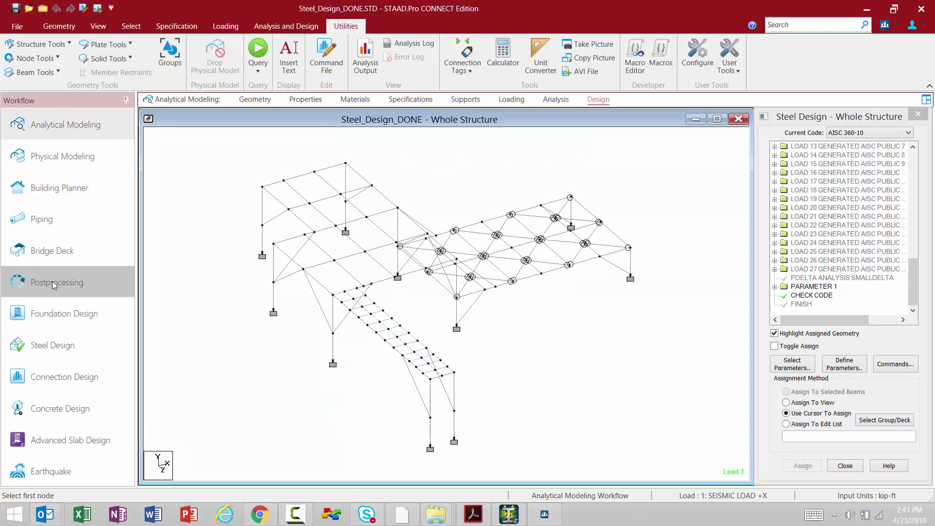